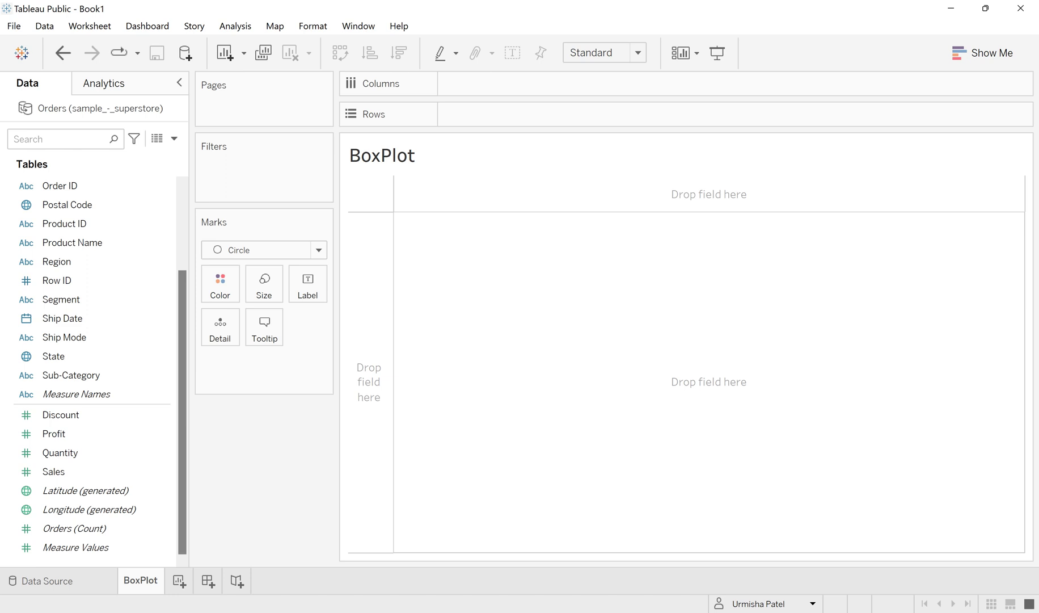
# Plot SUM(Sales) for each Ship Mode, then swap axes so Sales runs horizontally.
pyautogui.click(59, 109)
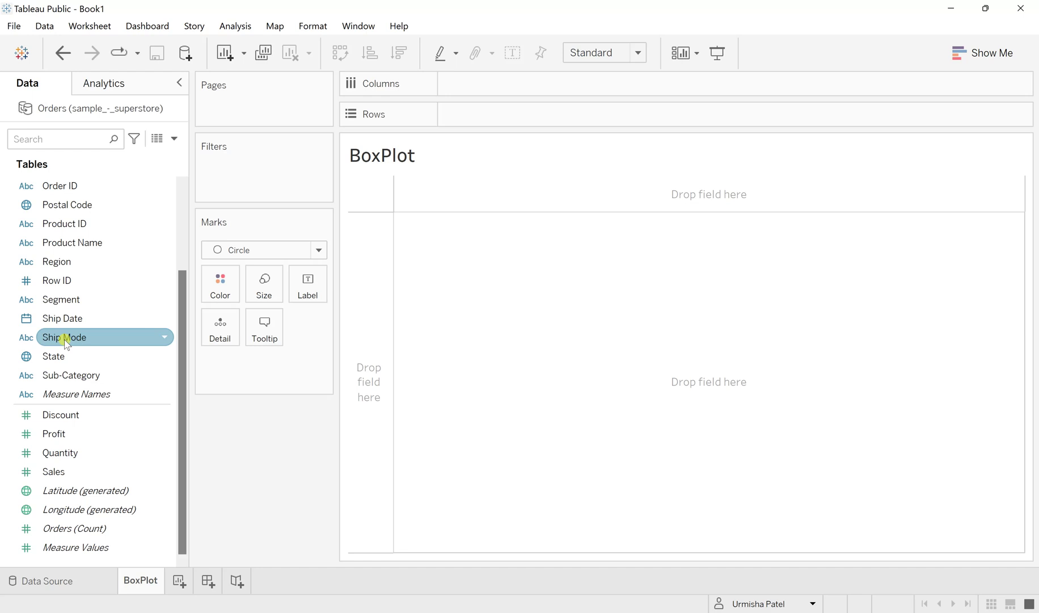
pyautogui.moveTo(64, 339); pyautogui.dragTo(486, 92)
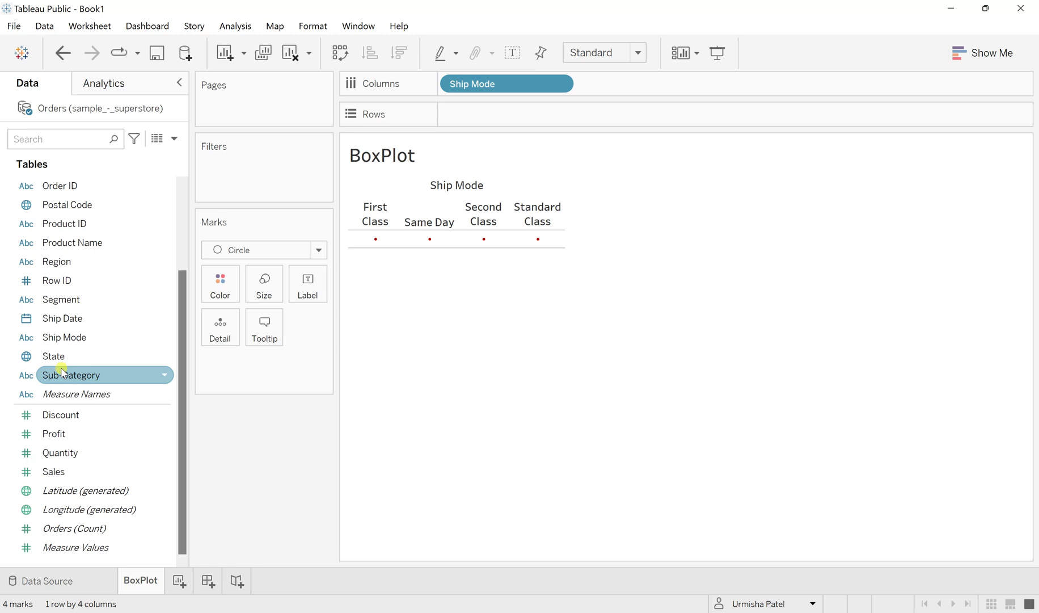
pyautogui.moveTo(57, 474); pyautogui.dragTo(467, 116)
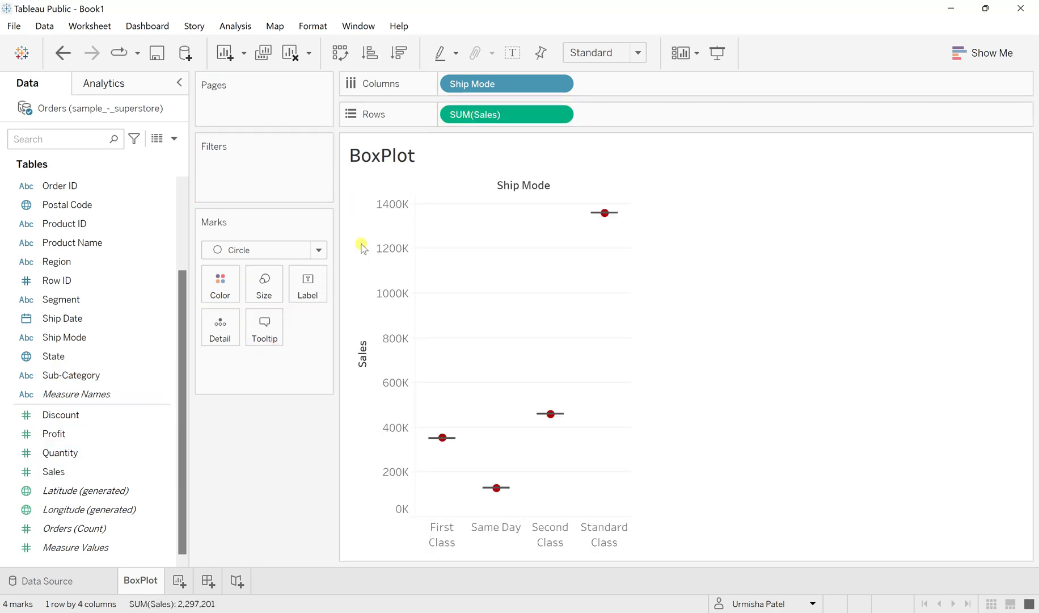
pyautogui.click(341, 56)
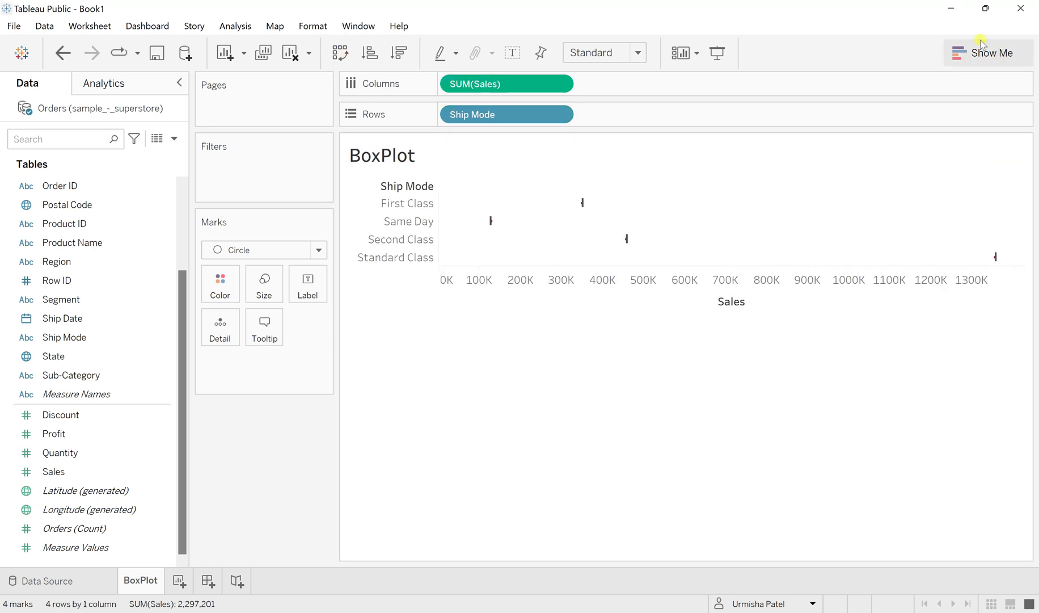
# Convert the Sales chart to a box-and-whisker plot from Show Me, then close the panel.
pyautogui.click(975, 56)
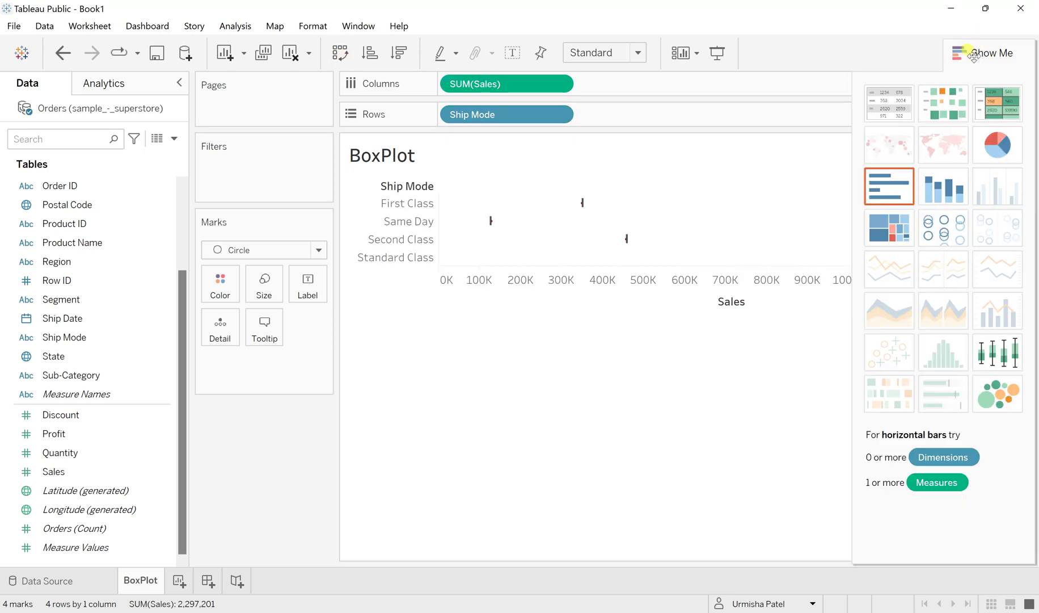
pyautogui.click(1013, 352)
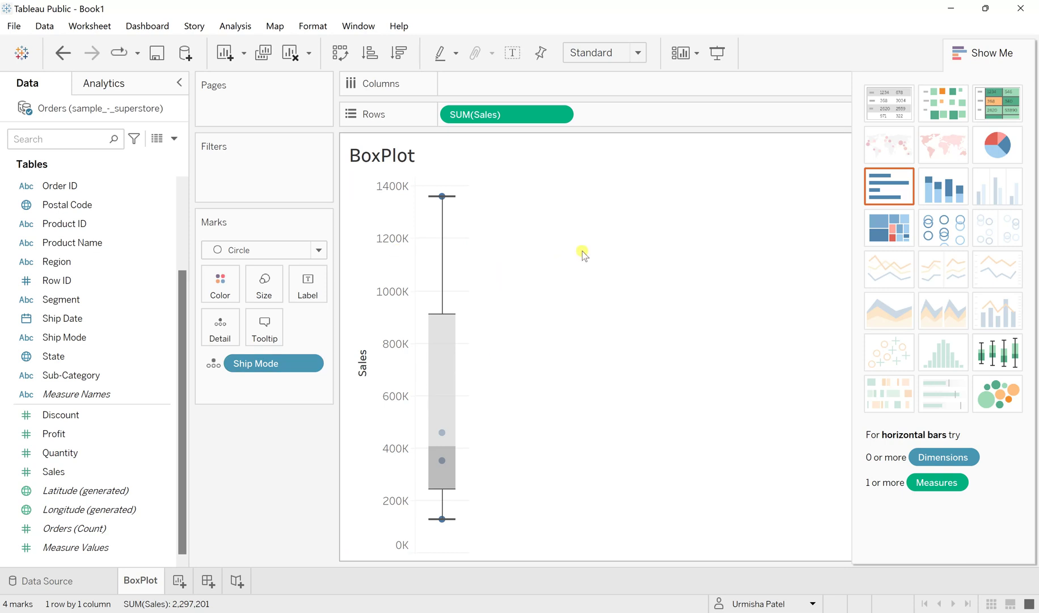
pyautogui.click(990, 59)
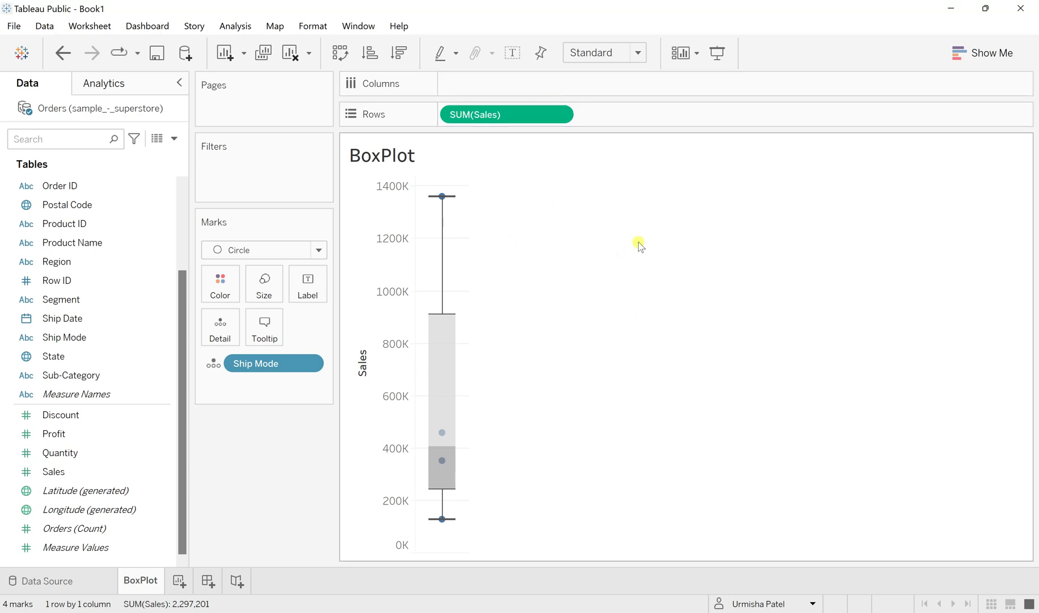
# Add Region to Columns, giving separate Sales boxes for Central, East, South and West.
pyautogui.click(46, 260)
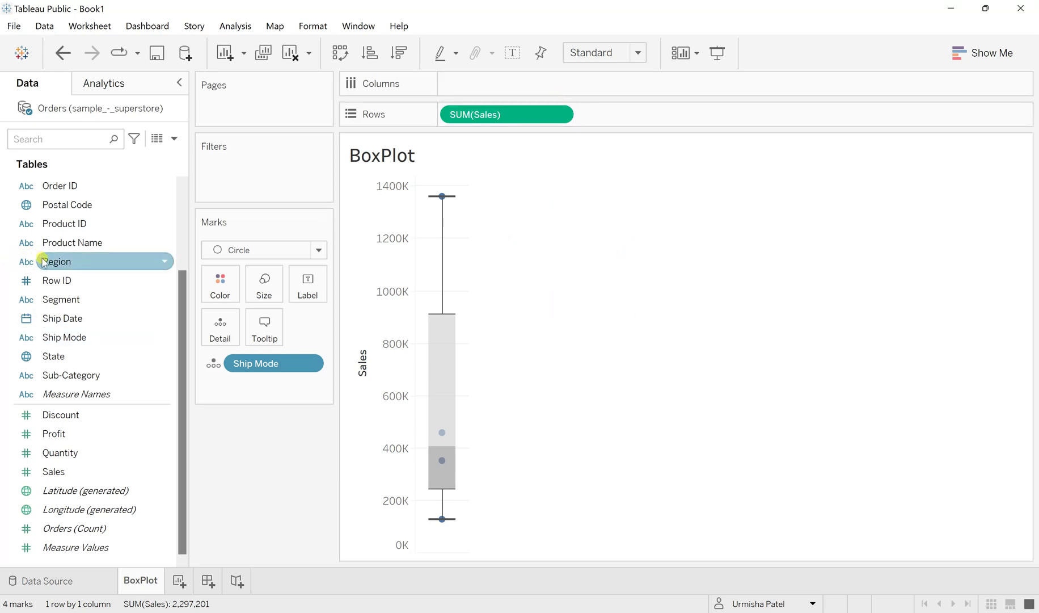
pyautogui.moveTo(44, 263); pyautogui.dragTo(463, 85)
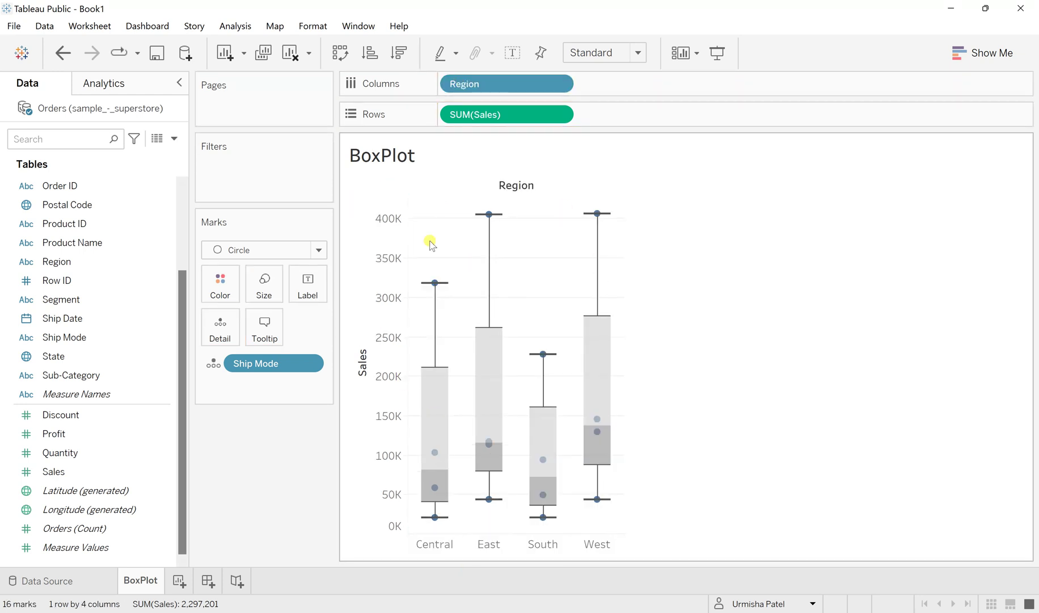
pyautogui.moveTo(589, 452)
pyautogui.moveTo(431, 477)
pyautogui.moveTo(483, 215)
# Swap axes so the Region box plots run horizontally, and make each region row taller.
pyautogui.click(340, 53)
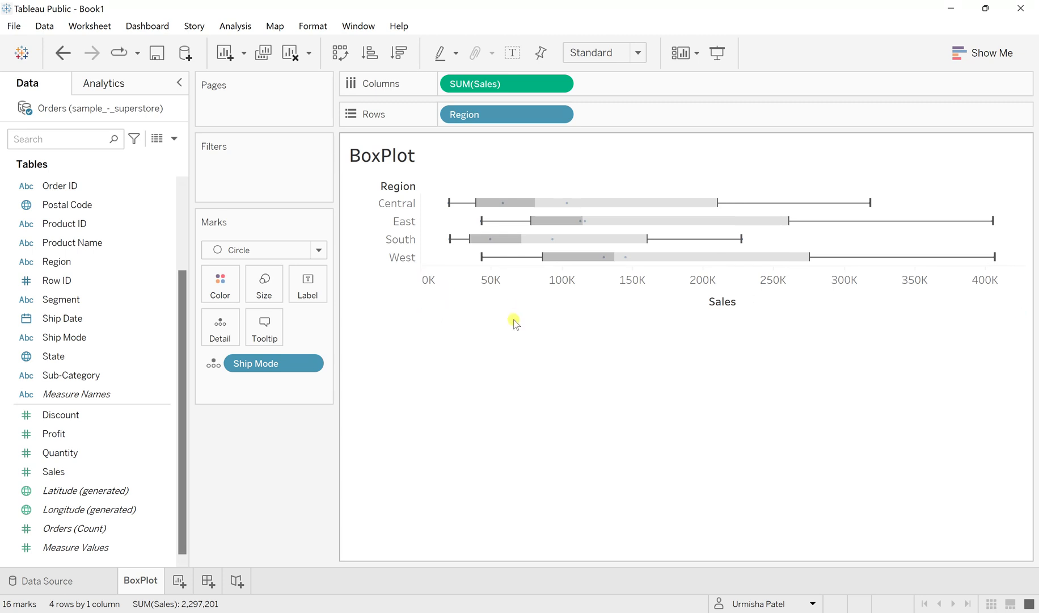
pyautogui.moveTo(514, 312); pyautogui.dragTo(516, 374)
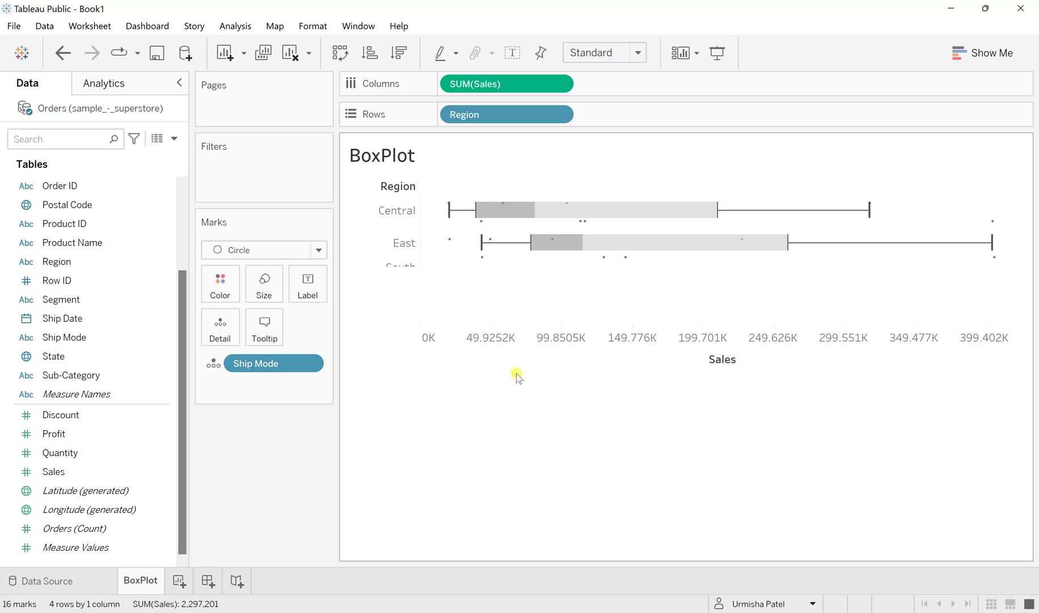
pyautogui.moveTo(599, 306)
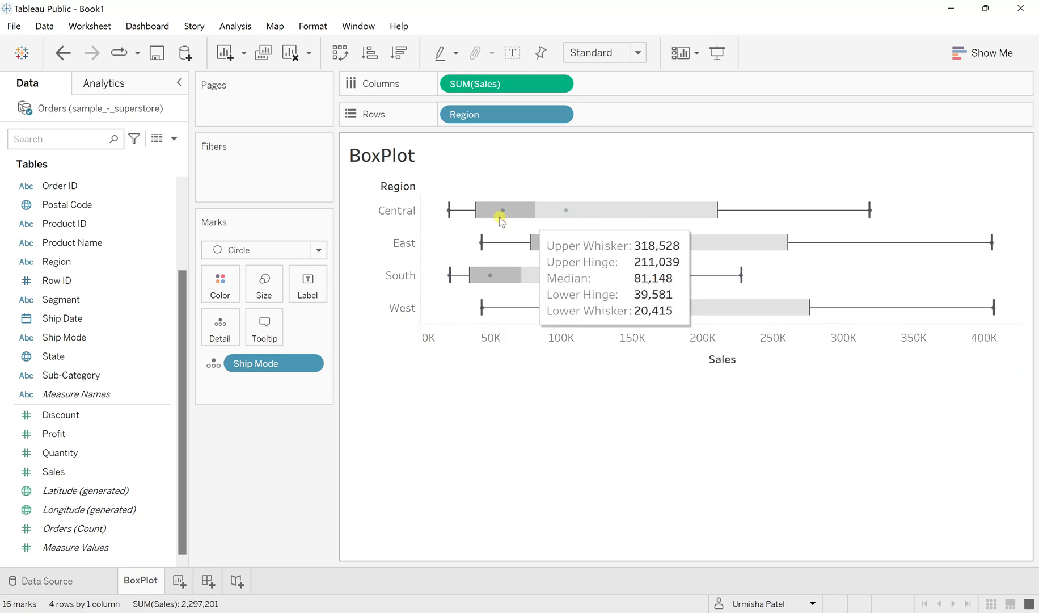
pyautogui.moveTo(668, 214)
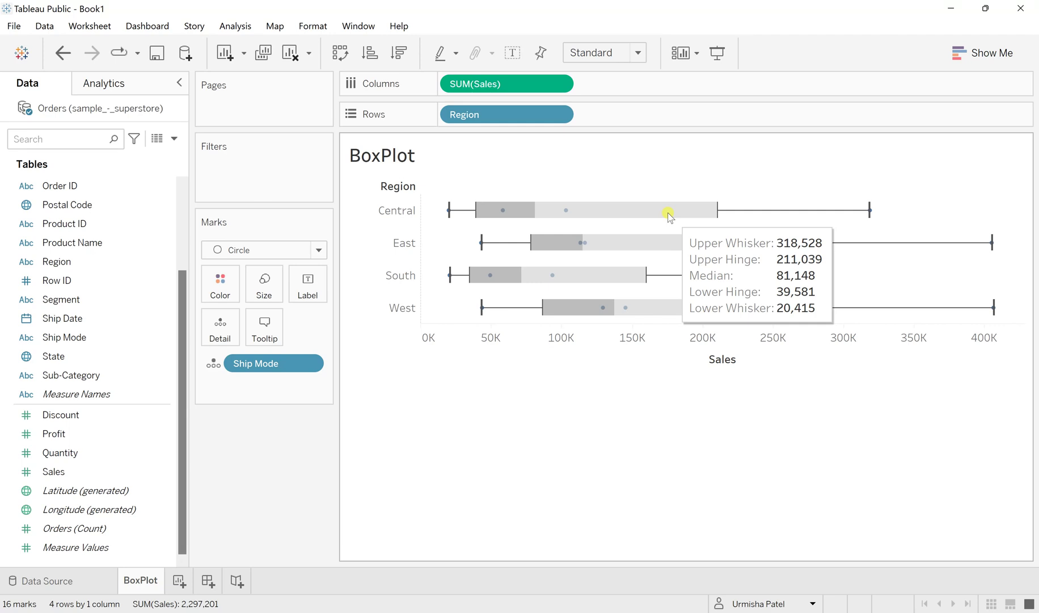
# Format the box plot so the boxes are filled red at 31% opacity.
pyautogui.rightClick(668, 214)
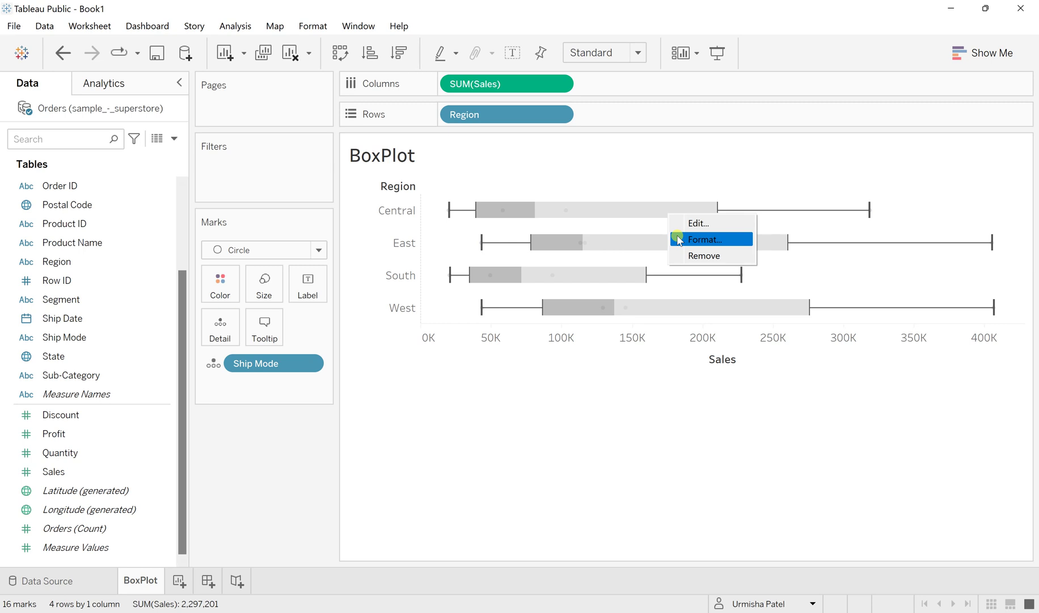
pyautogui.click(679, 240)
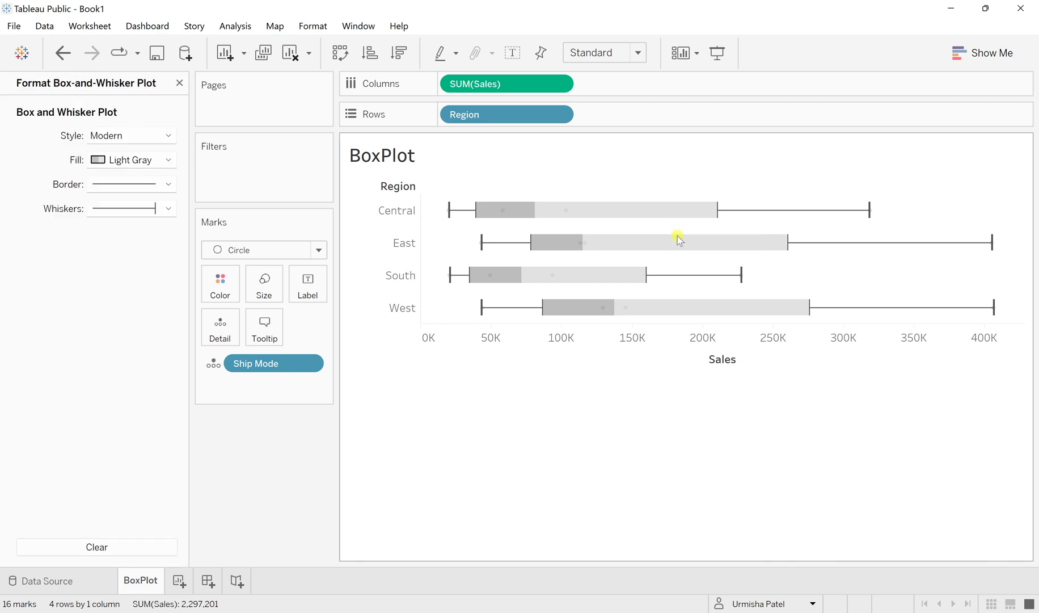
pyautogui.click(114, 161)
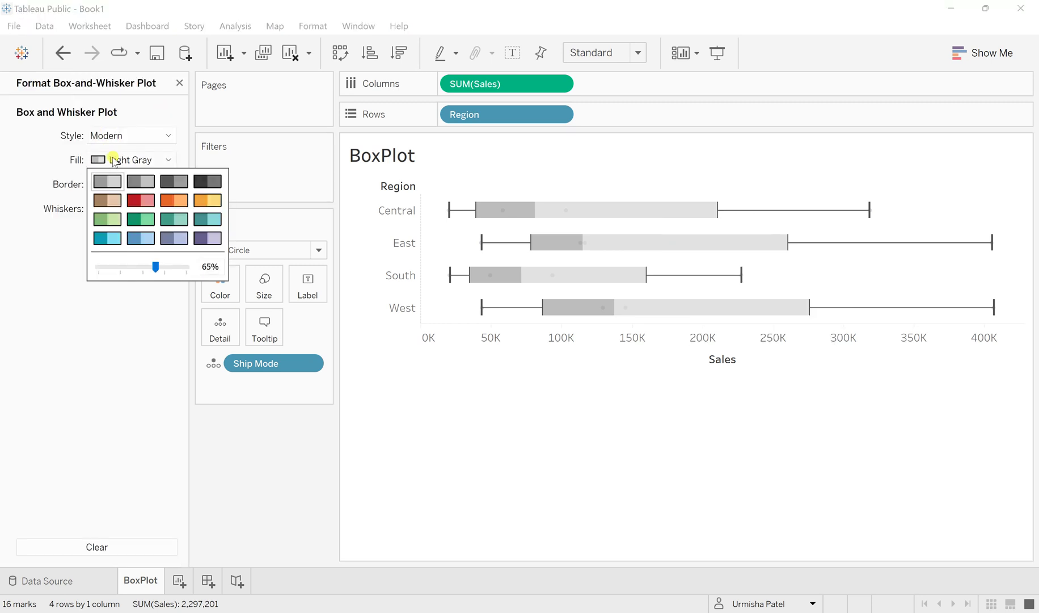
pyautogui.click(136, 204)
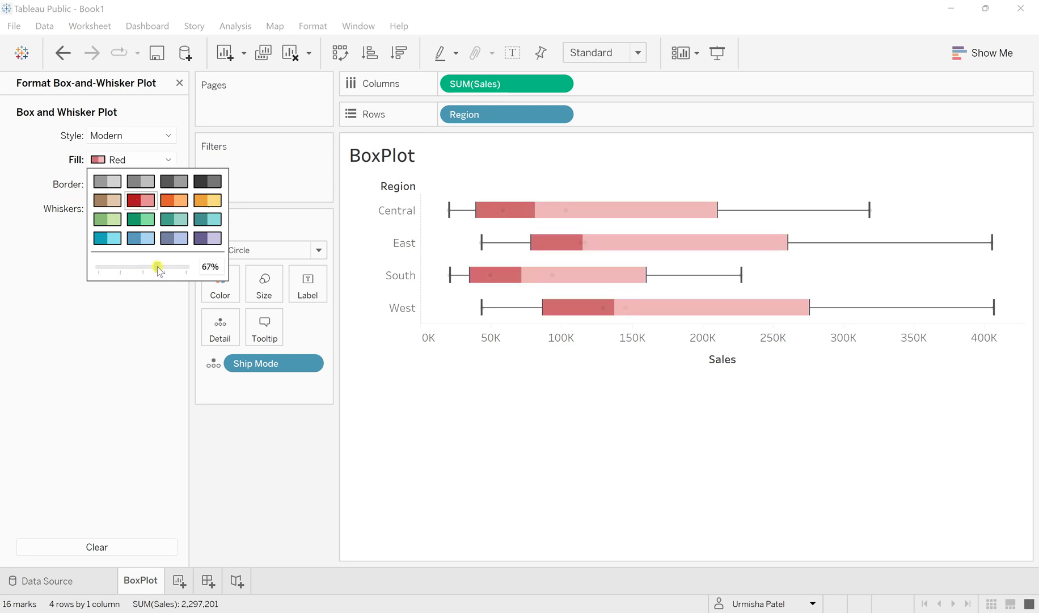
pyautogui.moveTo(158, 266); pyautogui.dragTo(135, 266)
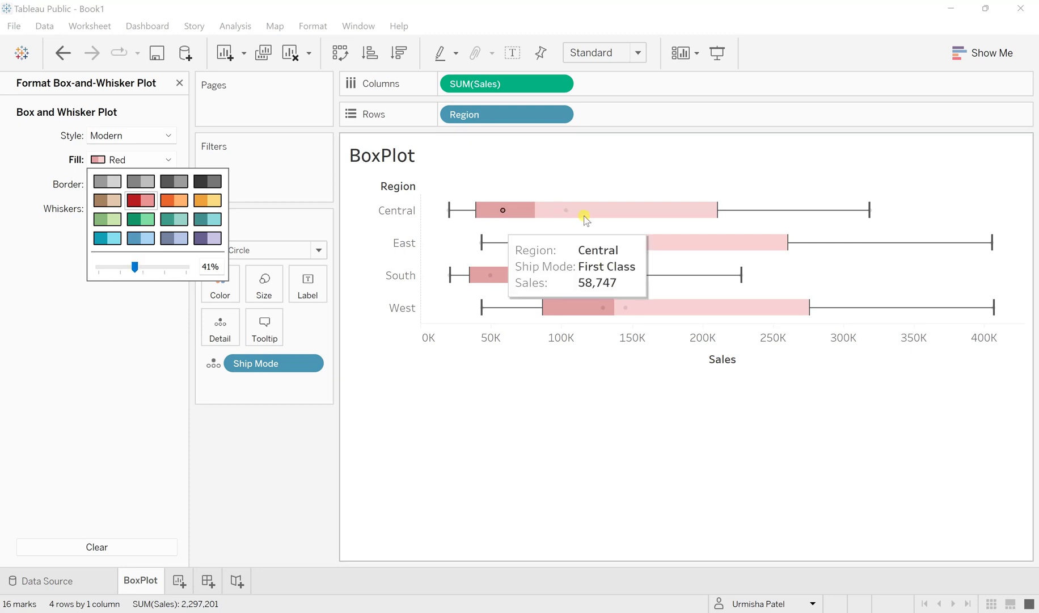
pyautogui.moveTo(565, 205)
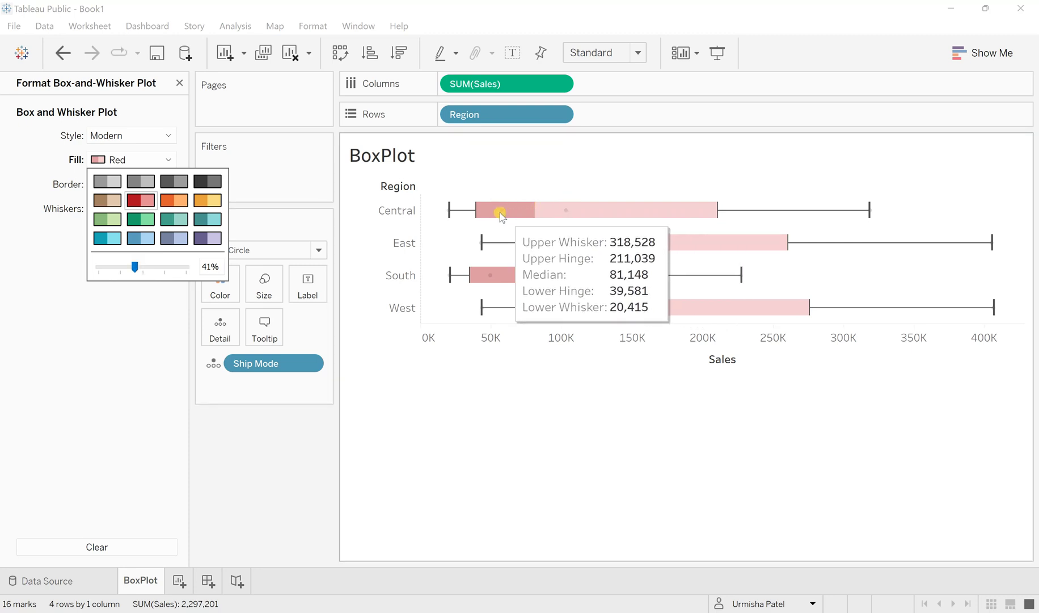
pyautogui.moveTo(584, 245)
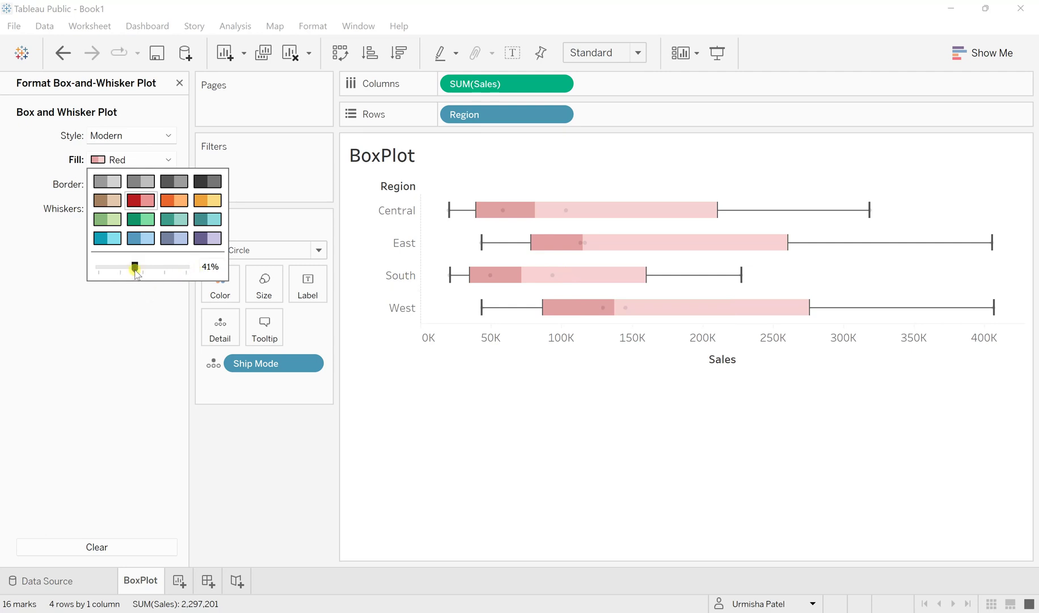
pyautogui.moveTo(135, 267); pyautogui.dragTo(125, 267)
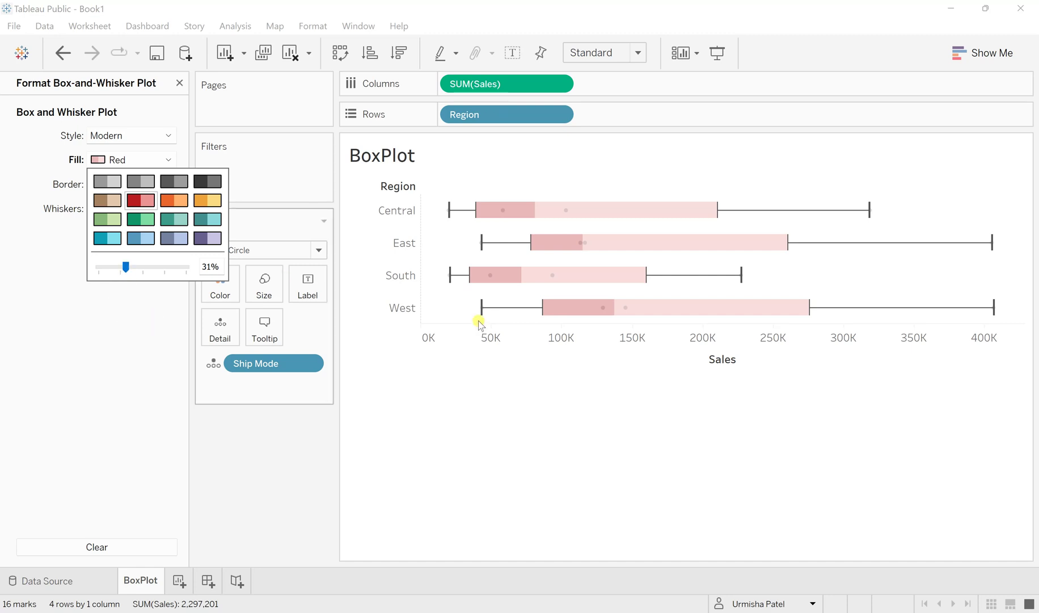
pyautogui.click(116, 313)
pyautogui.click(126, 209)
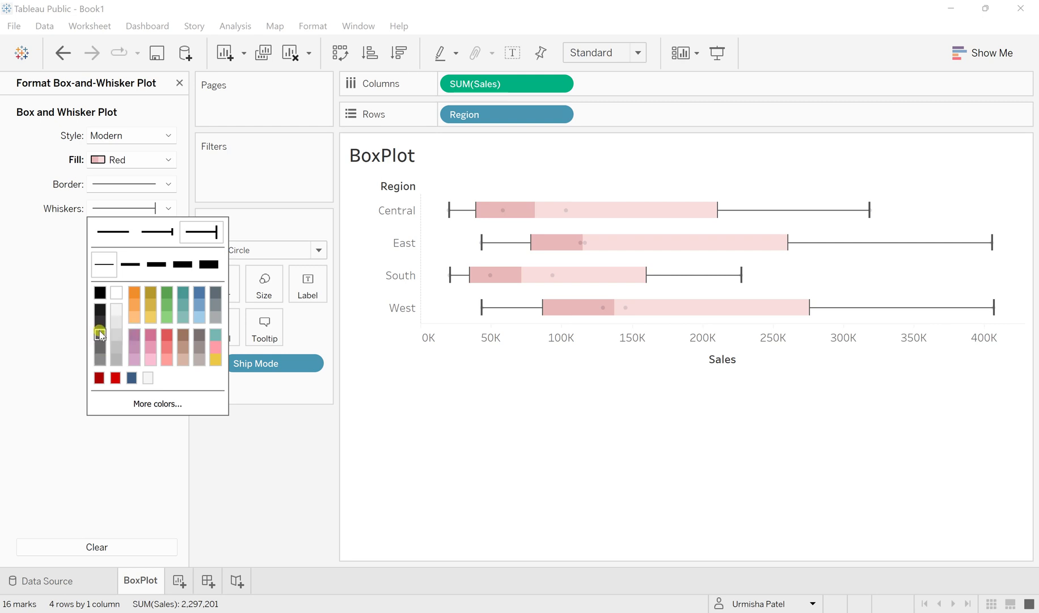
# Close the whisker and border options without changes and deselect the box plot.
pyautogui.click(55, 260)
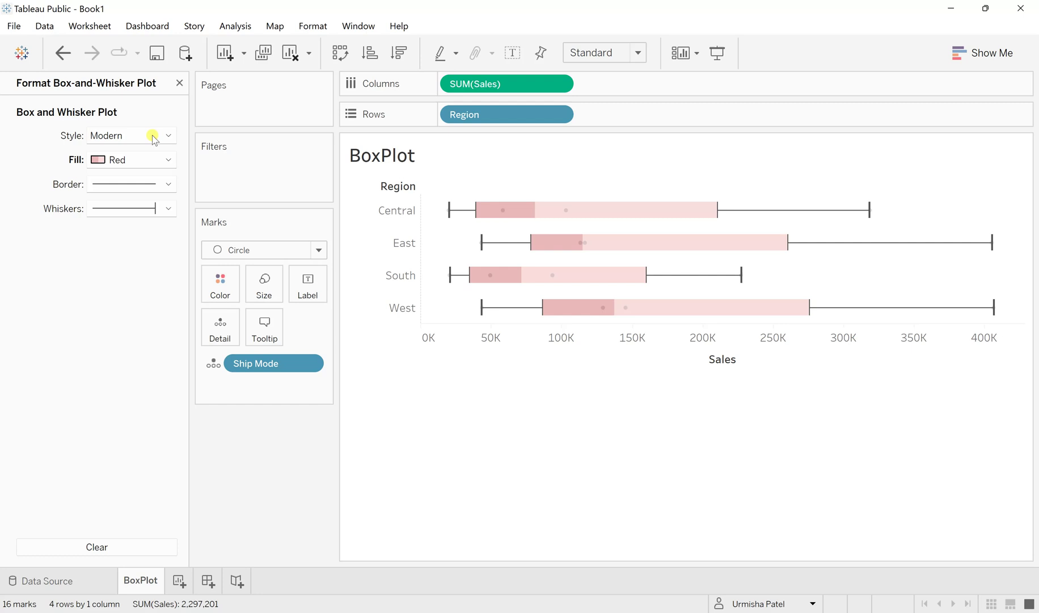
pyautogui.click(130, 184)
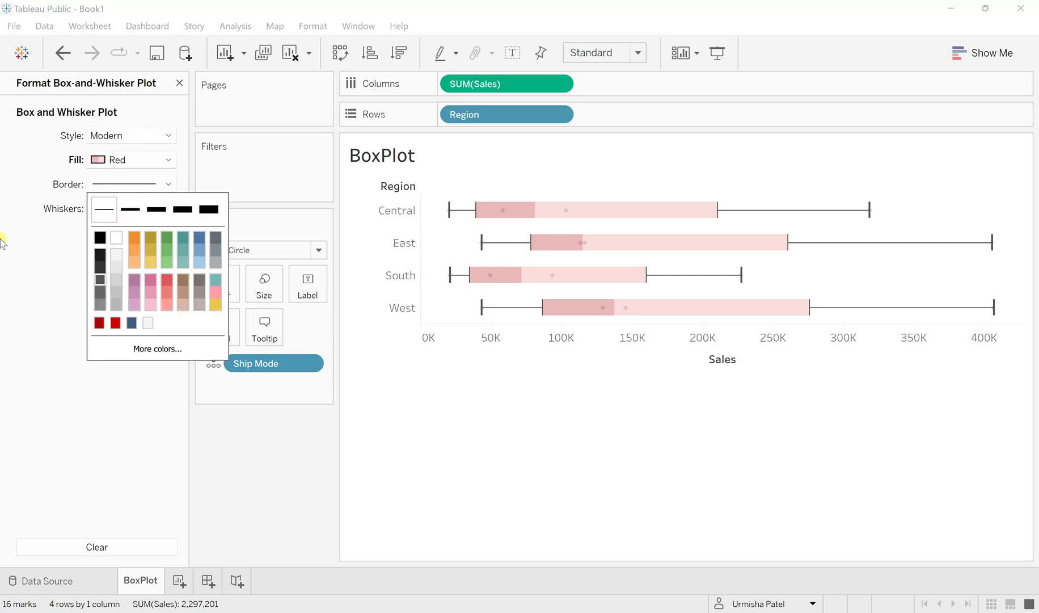
pyautogui.click(30, 319)
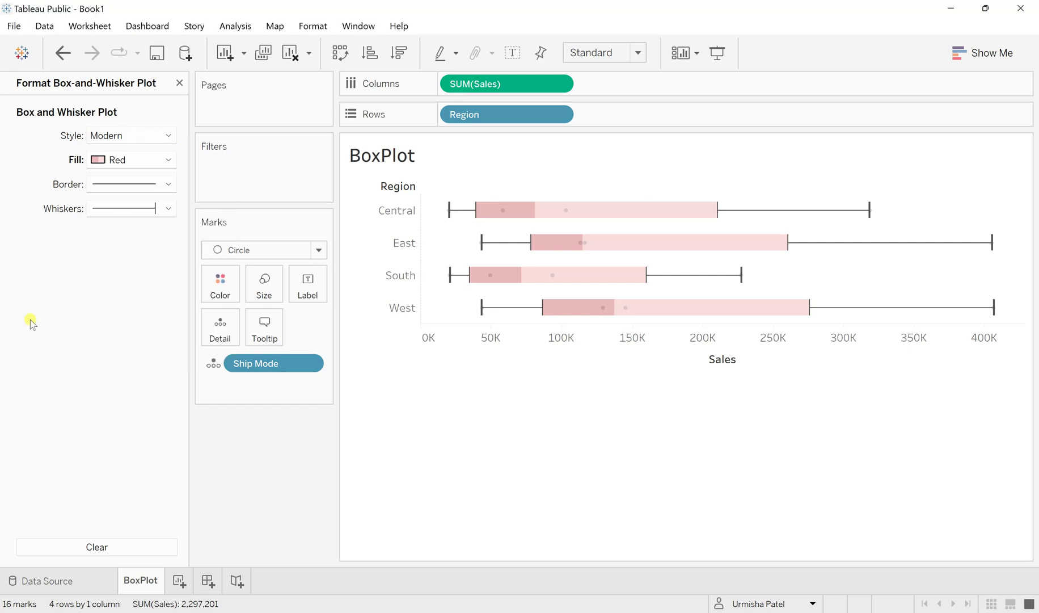
pyautogui.click(486, 380)
pyautogui.moveTo(514, 232)
pyautogui.moveTo(502, 211)
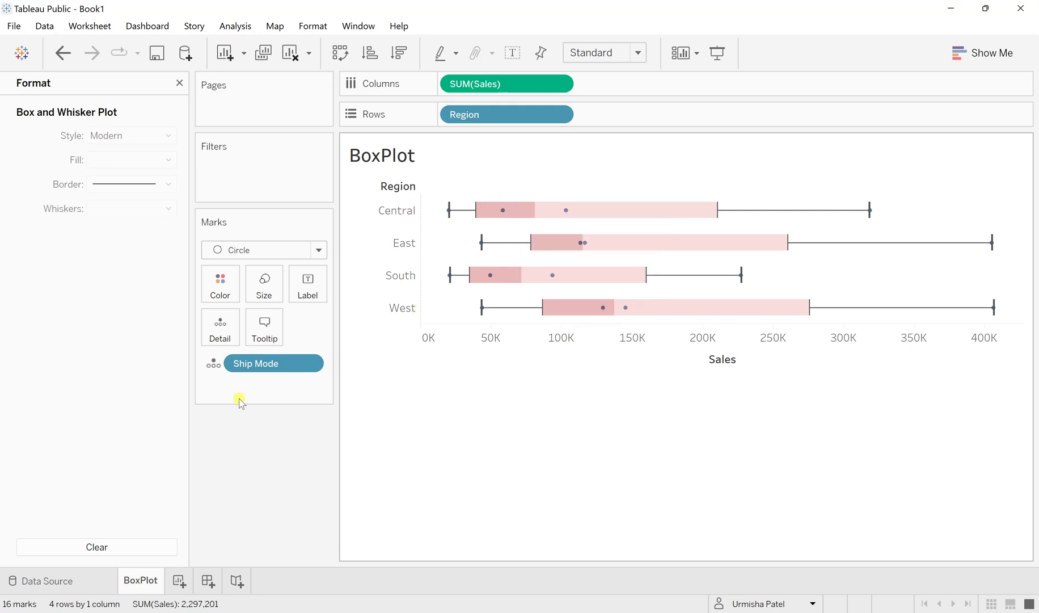
# Enlarge the Ship Mode points slightly and colour them green on the Marks card.
pyautogui.click(265, 289)
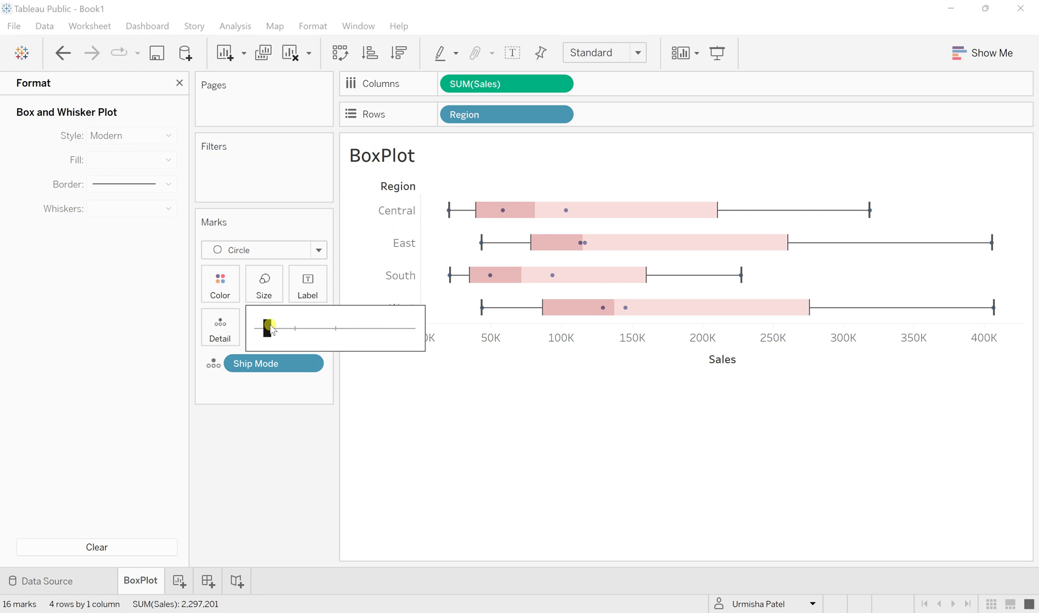
pyautogui.moveTo(271, 328); pyautogui.dragTo(277, 328)
pyautogui.click(219, 290)
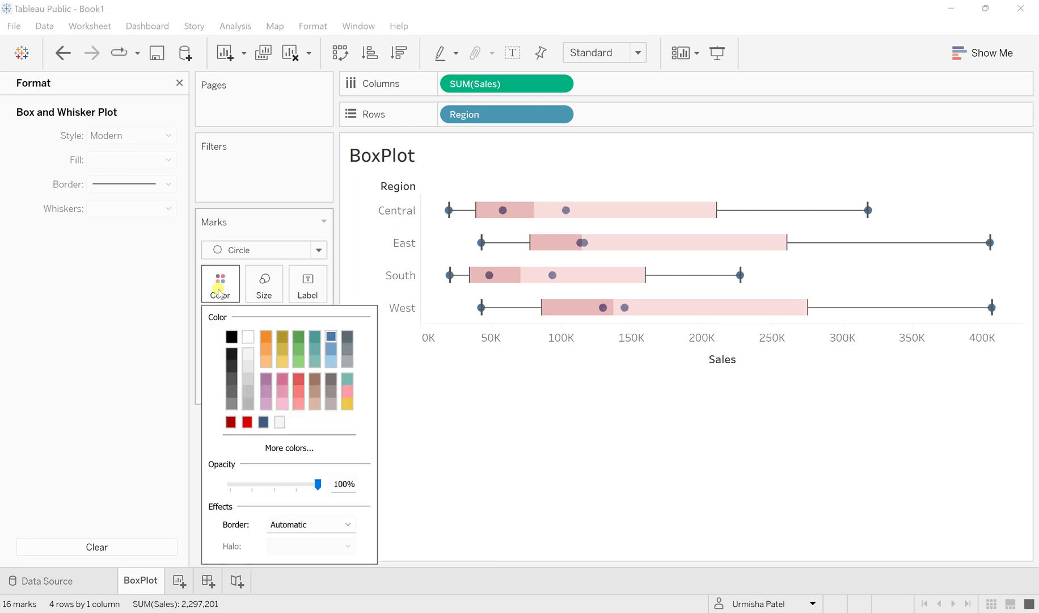
pyautogui.click(299, 337)
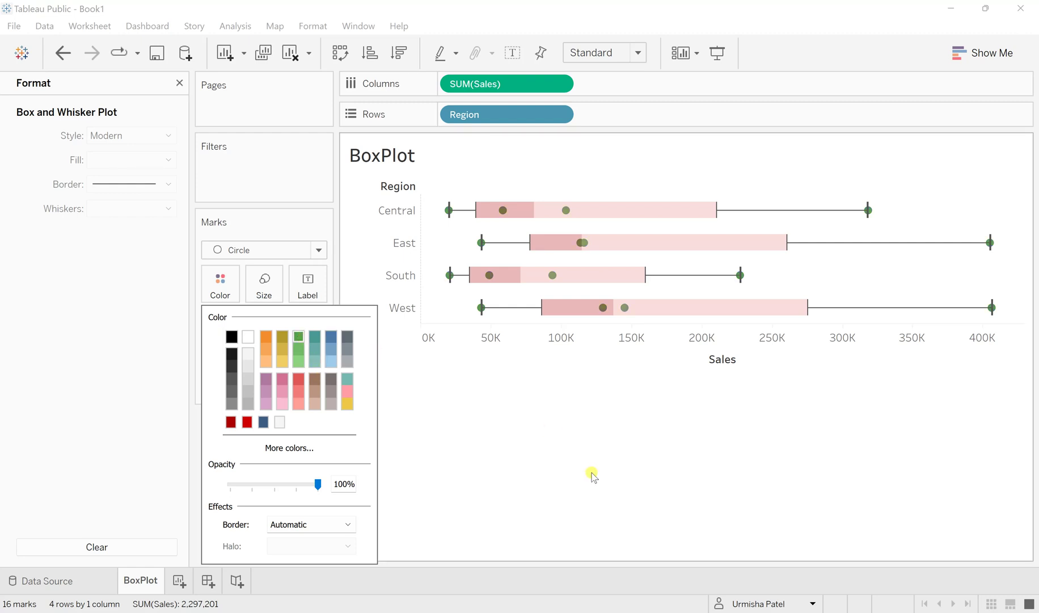
pyautogui.click(592, 476)
pyautogui.click(264, 283)
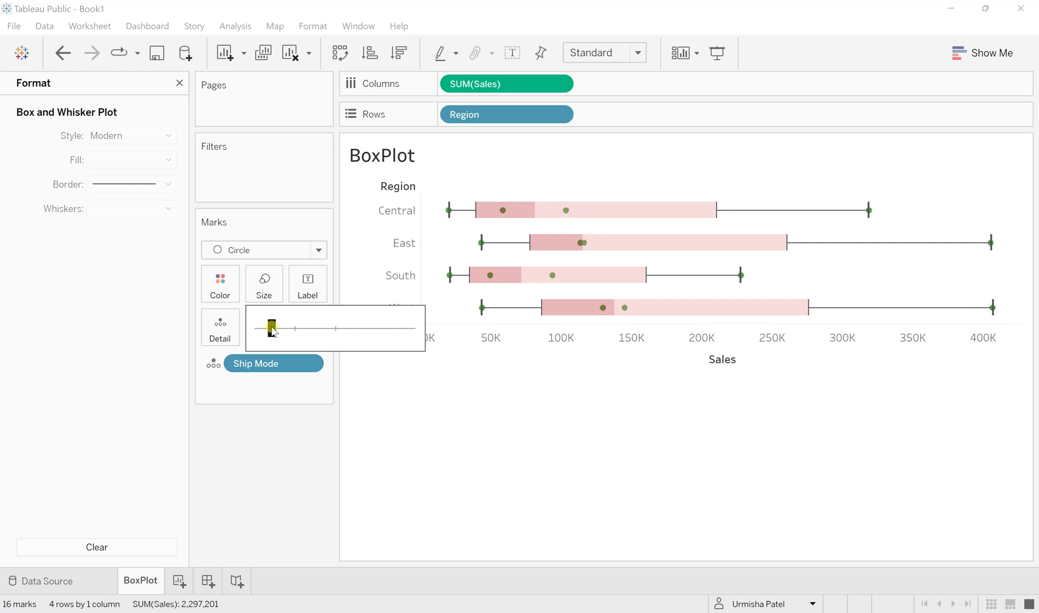
pyautogui.click(616, 388)
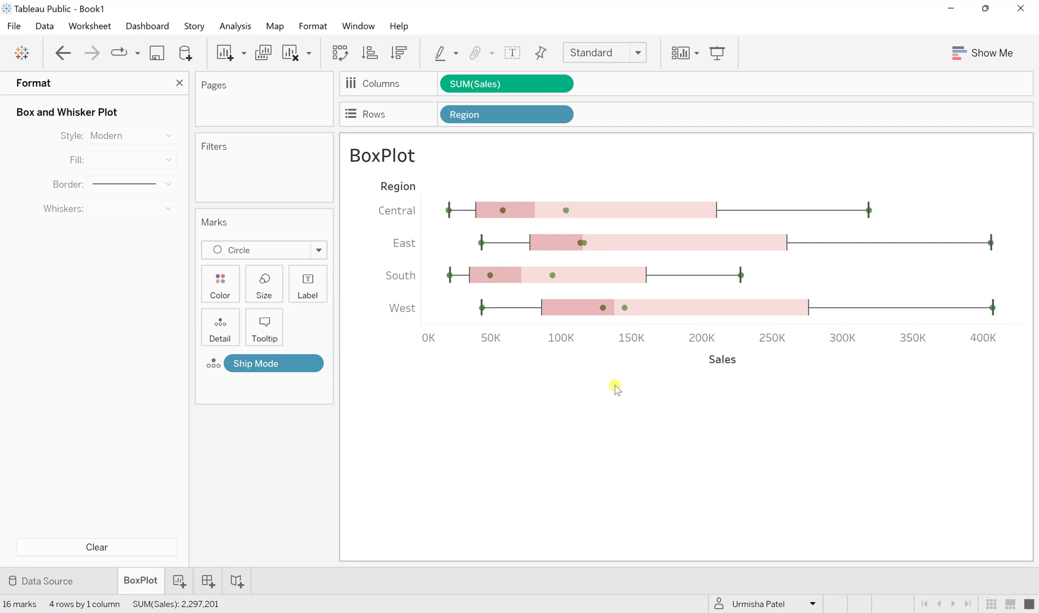
# Make the Region header labels bold.
pyautogui.rightClick(386, 213)
pyautogui.click(418, 278)
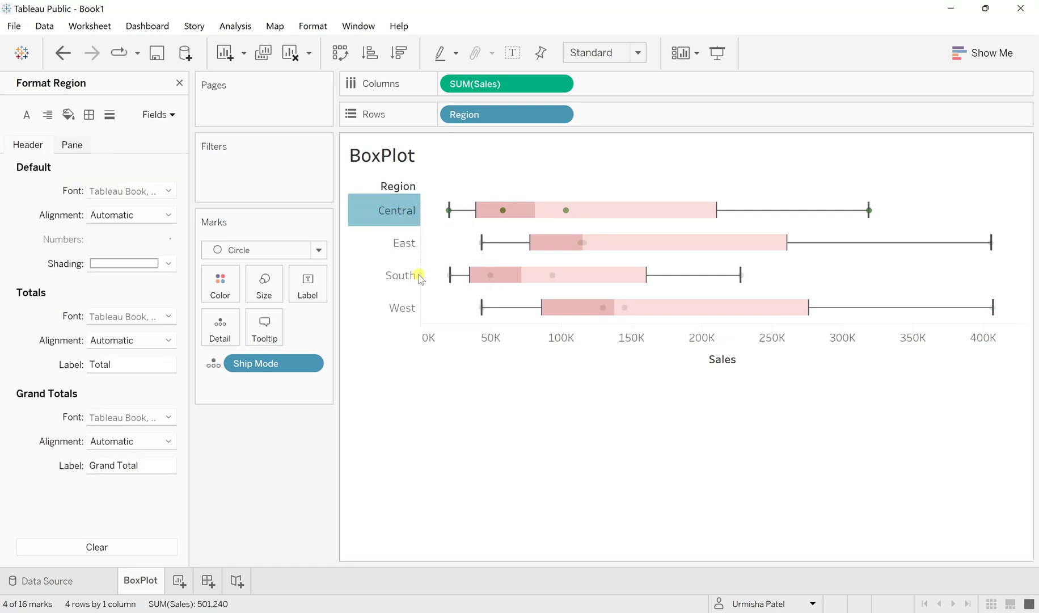
pyautogui.click(121, 190)
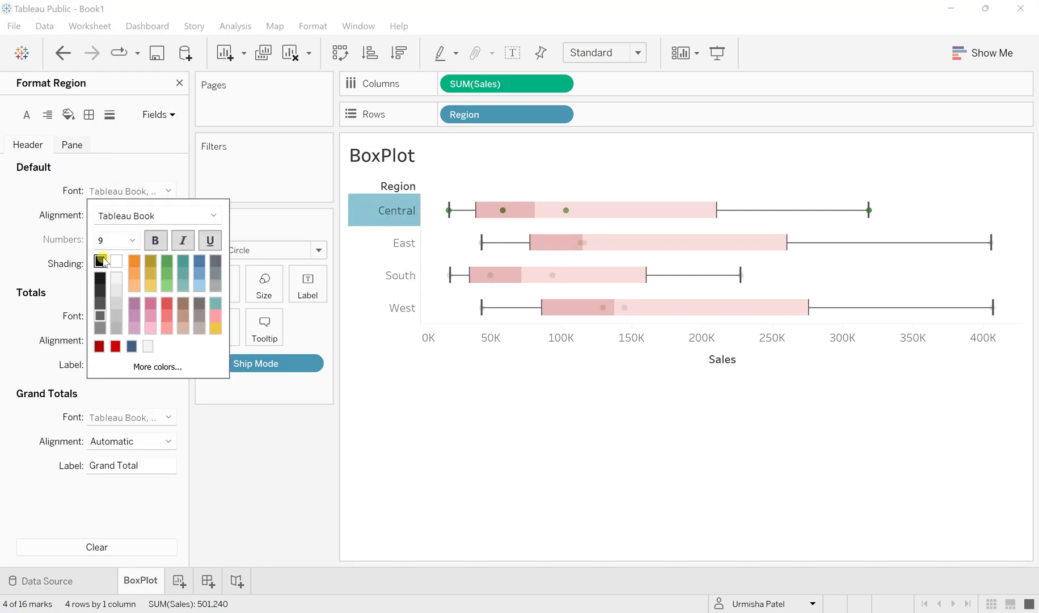
pyautogui.click(155, 240)
# Make the Sales axis tick labels and title bold.
pyautogui.click(454, 335)
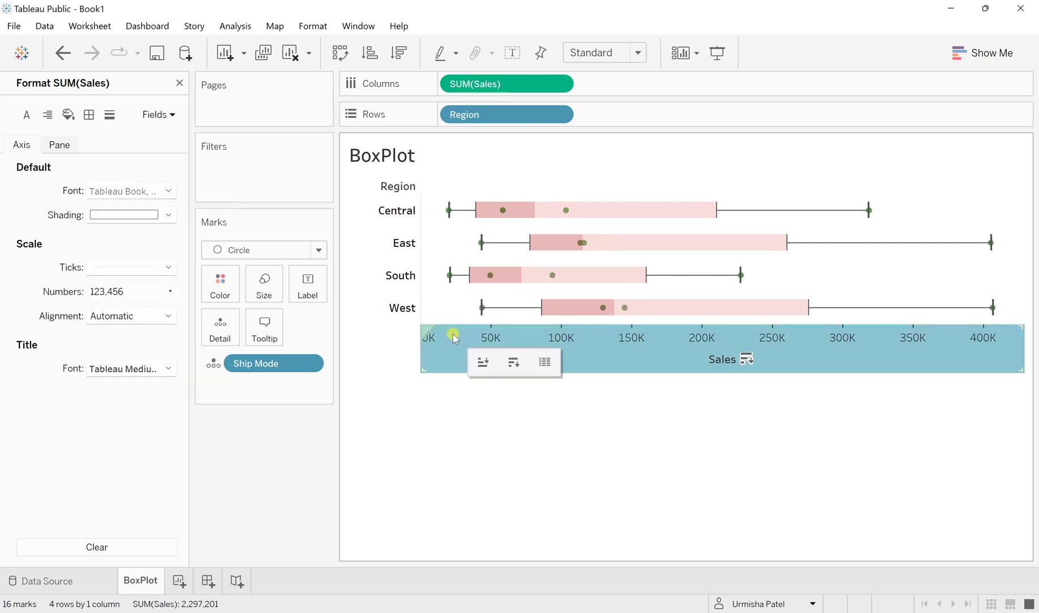
pyautogui.rightClick(454, 335)
pyautogui.click(507, 408)
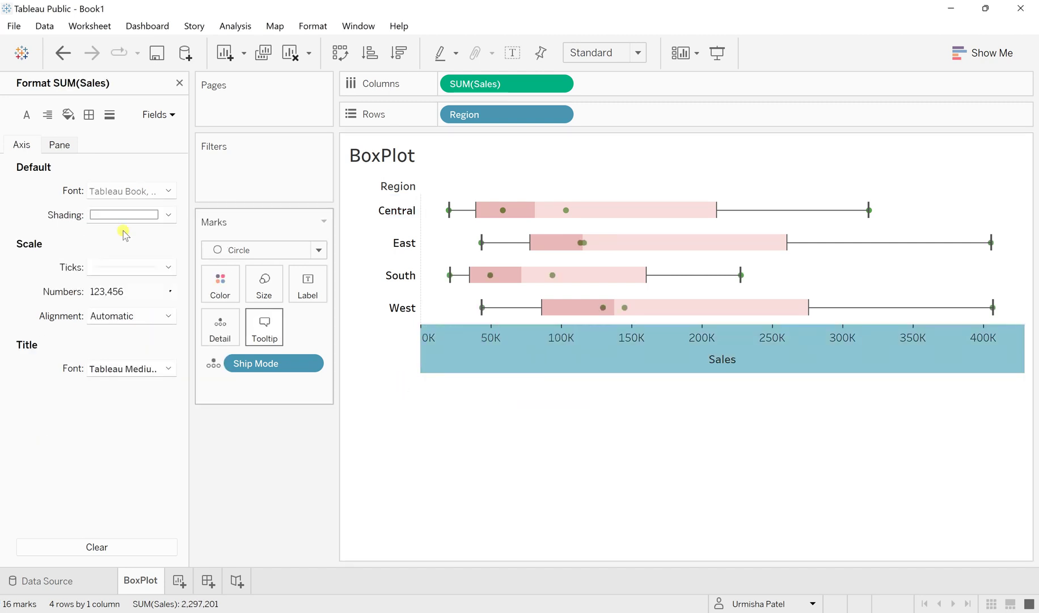
pyautogui.click(119, 194)
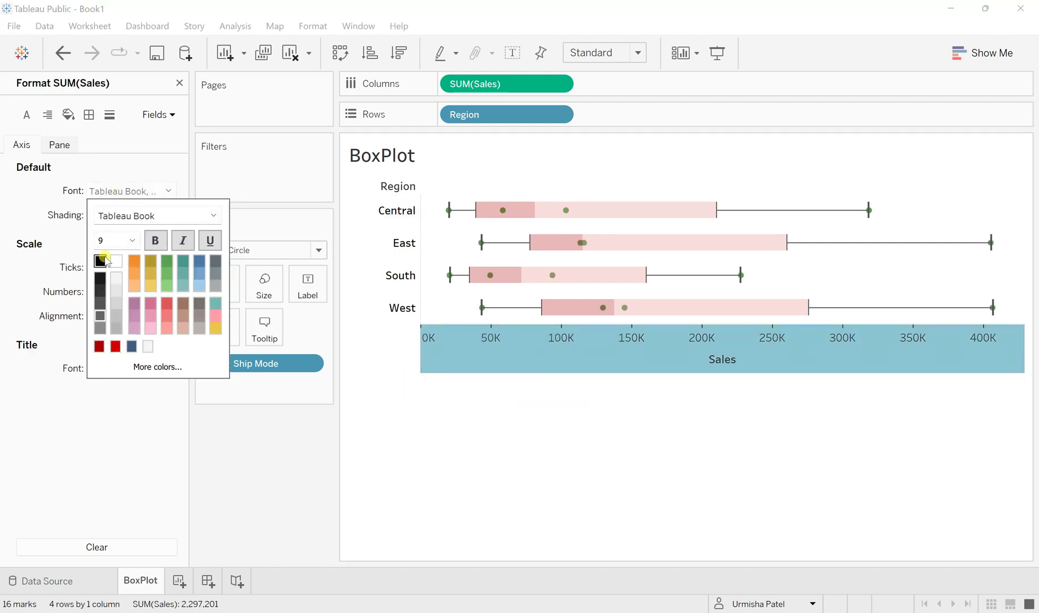
pyautogui.click(155, 240)
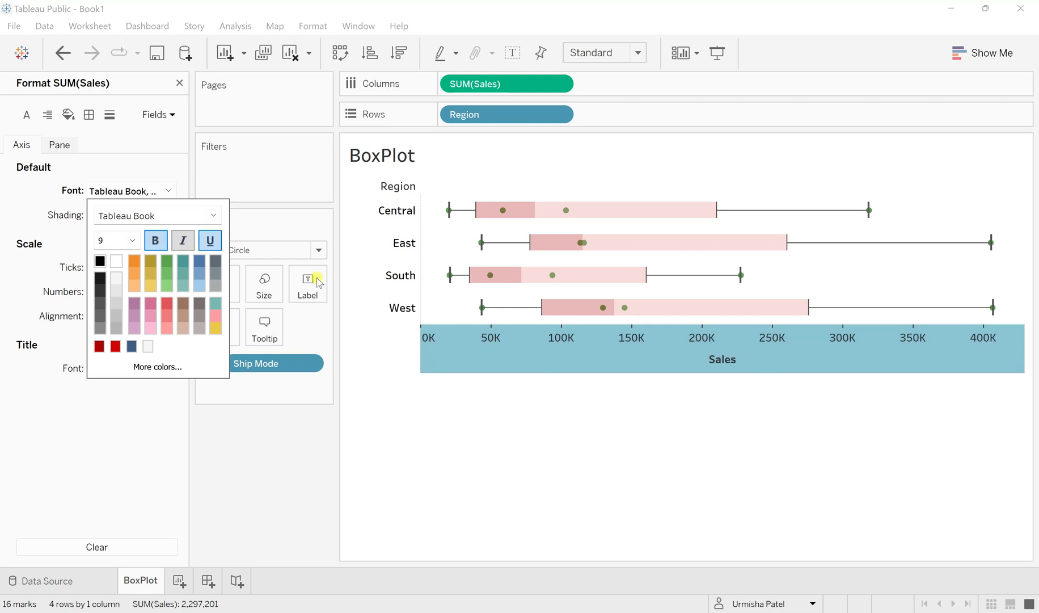
pyautogui.click(470, 402)
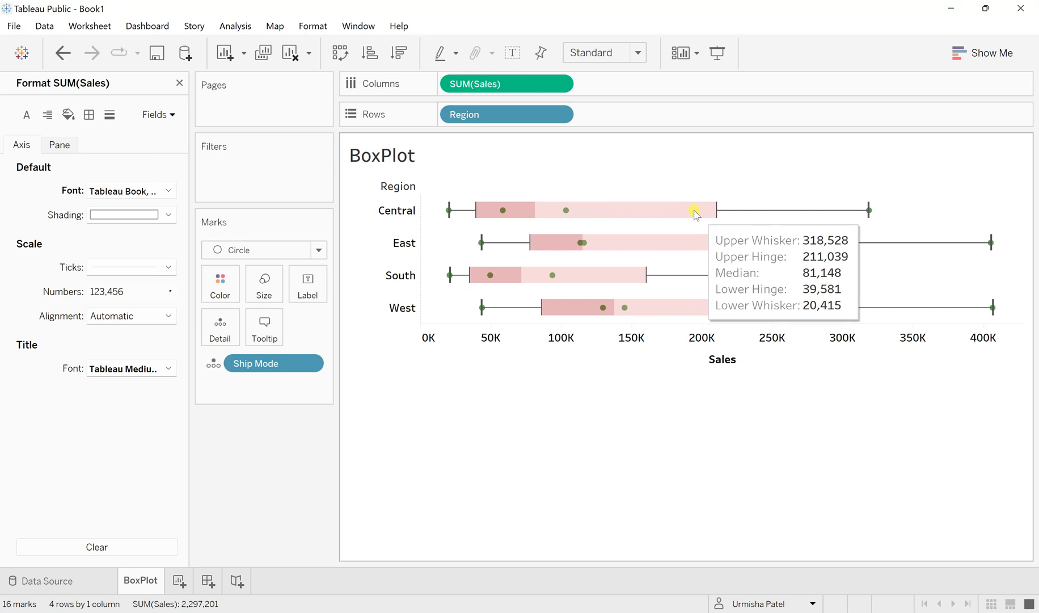
pyautogui.moveTo(697, 210)
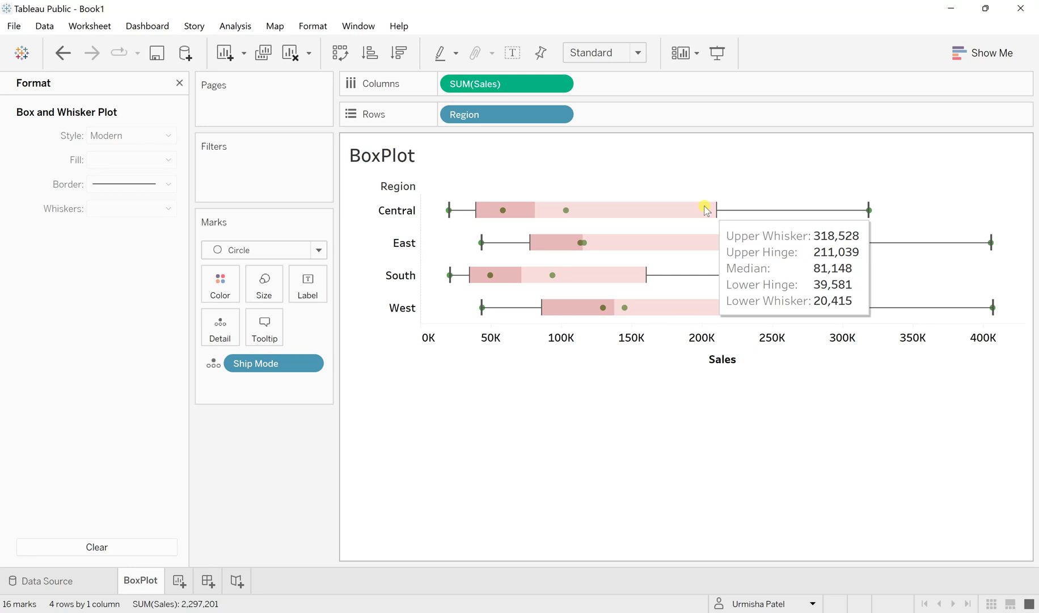
pyautogui.rightClick(705, 208)
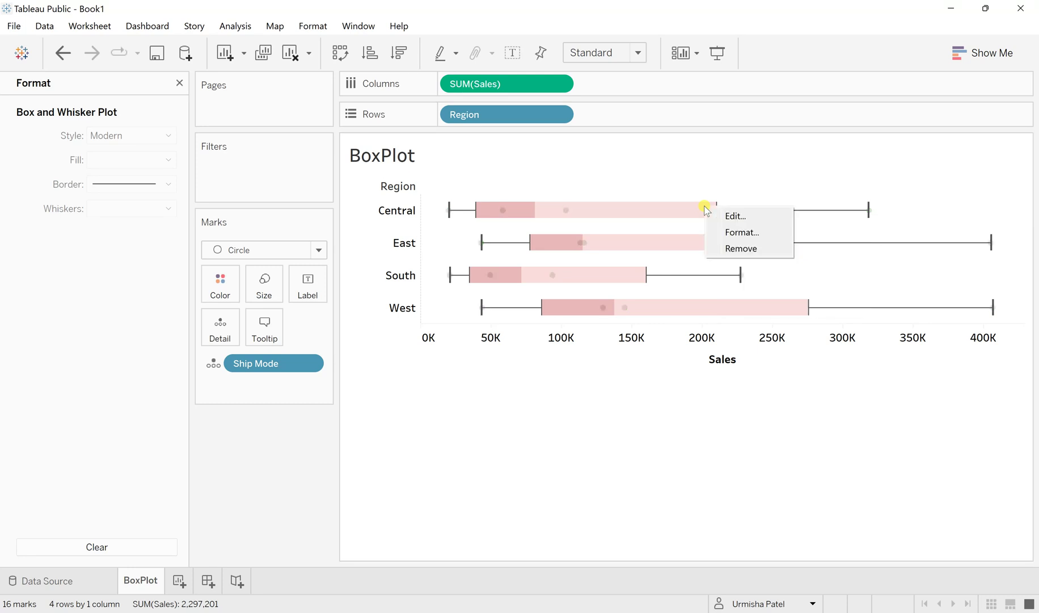
pyautogui.click(737, 216)
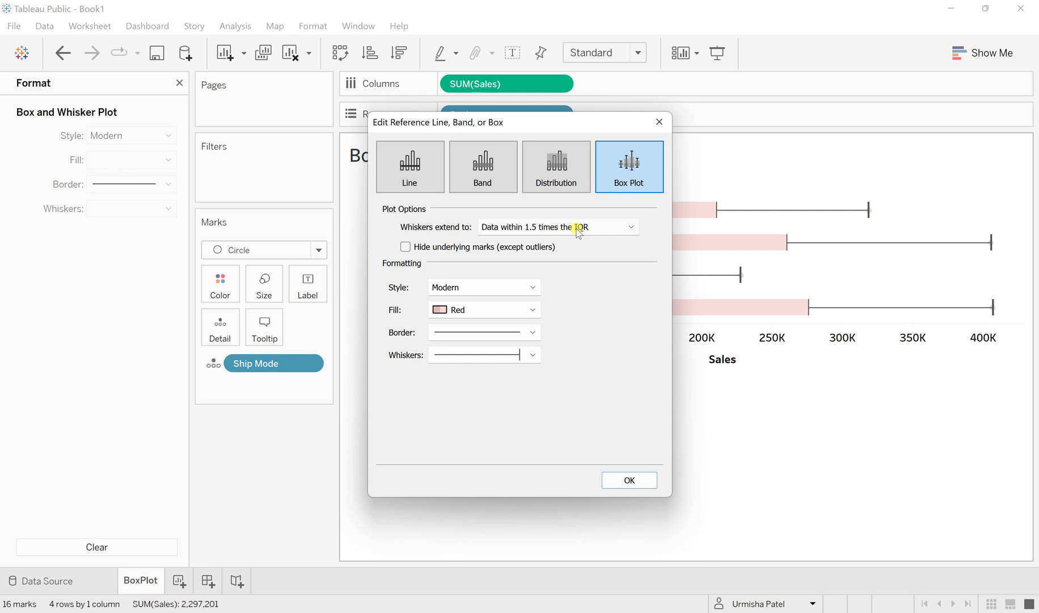
pyautogui.click(578, 229)
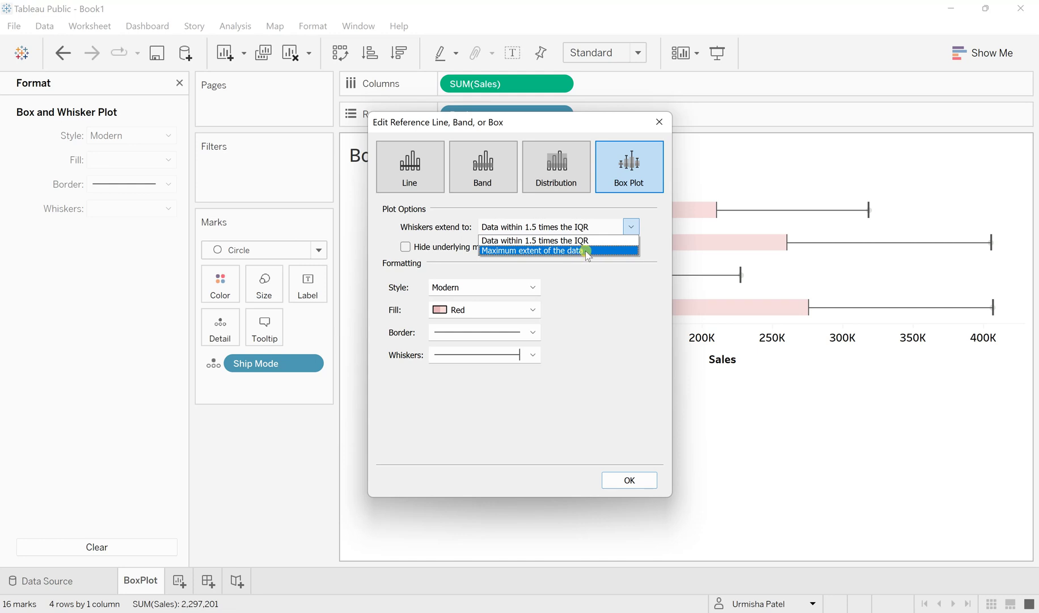
pyautogui.click(629, 480)
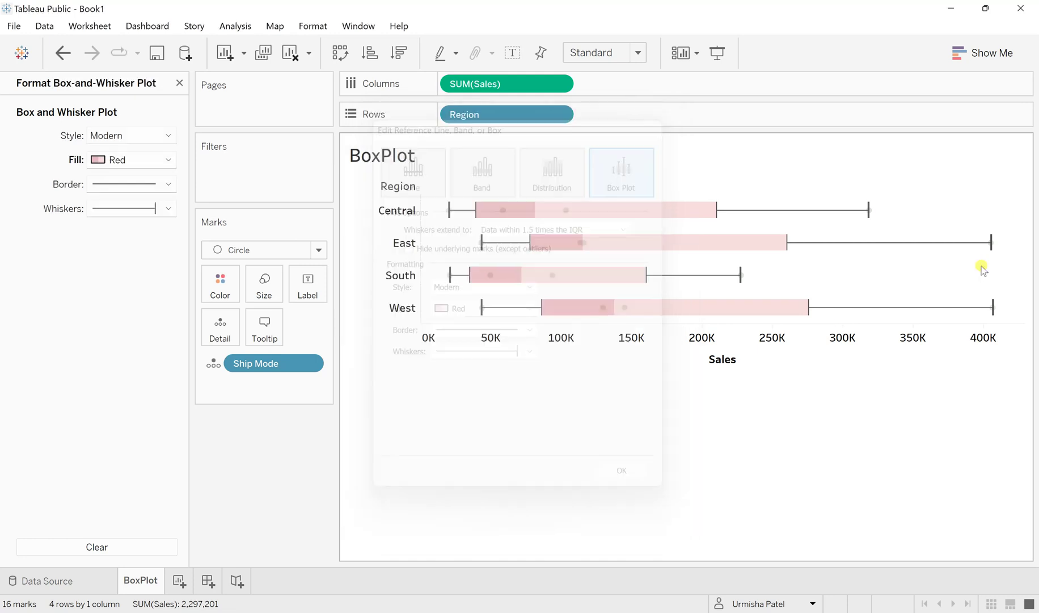
pyautogui.click(723, 500)
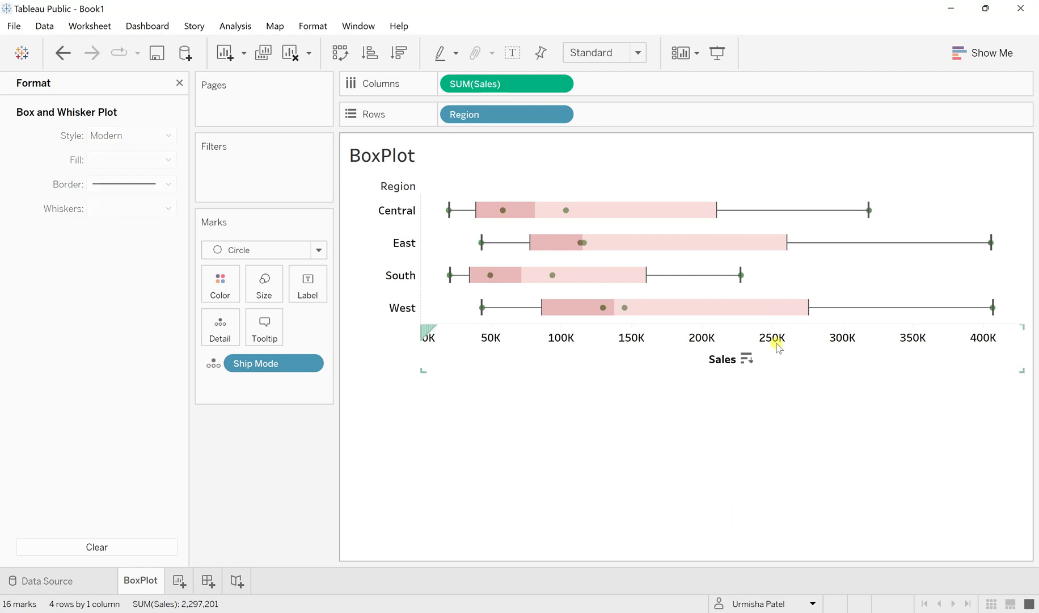
pyautogui.moveTo(741, 277)
pyautogui.moveTo(777, 322)
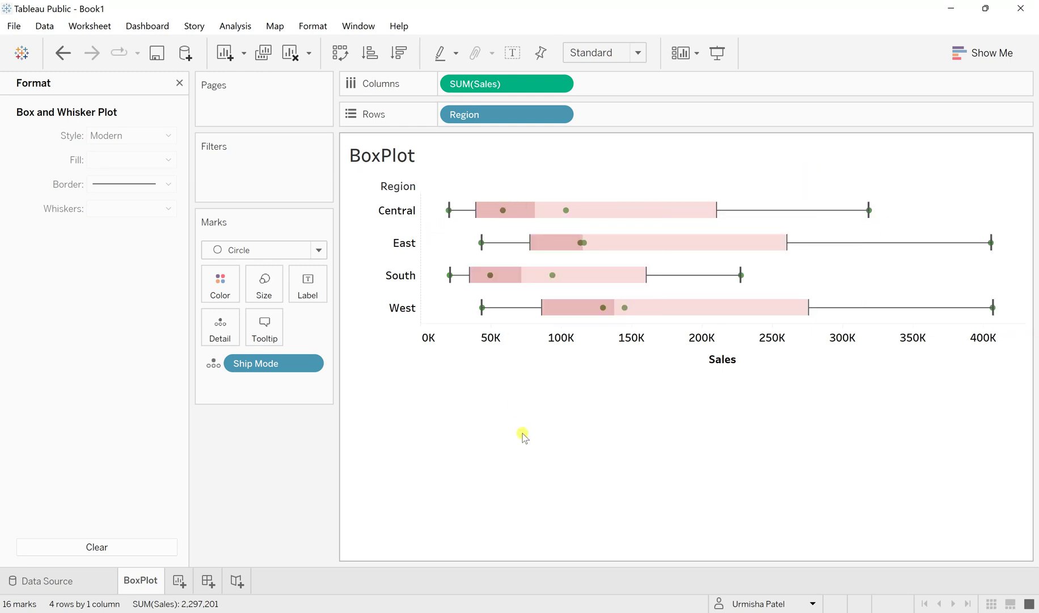
pyautogui.moveTo(476, 211)
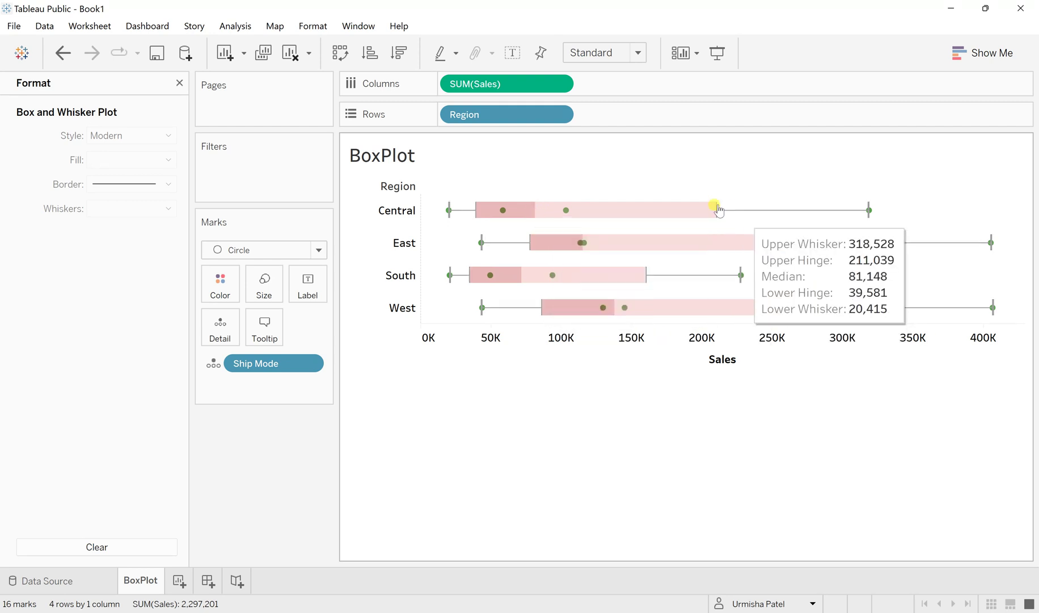
pyautogui.moveTo(853, 218)
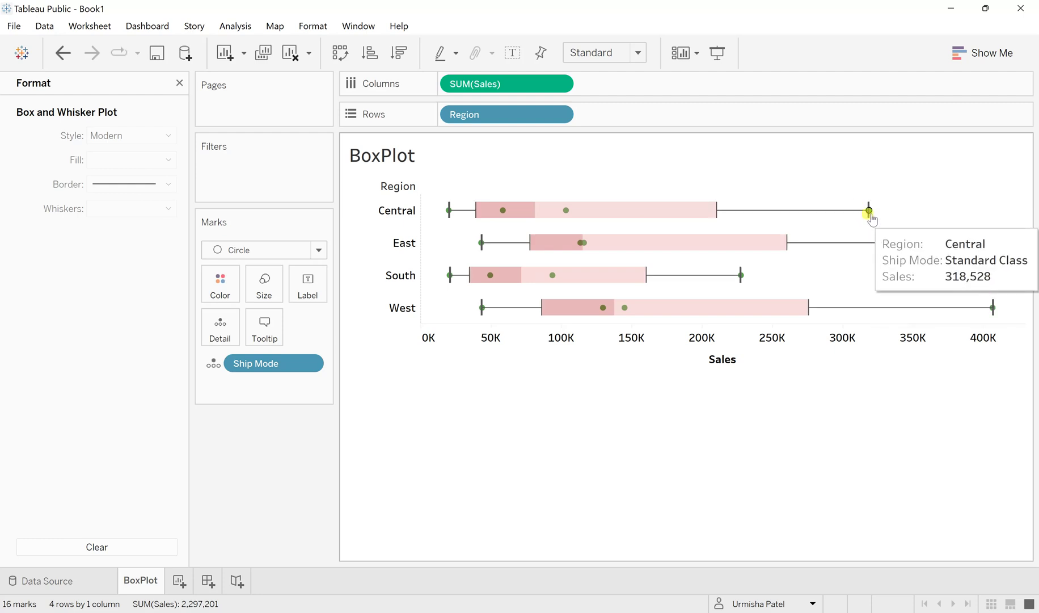
pyautogui.moveTo(724, 215)
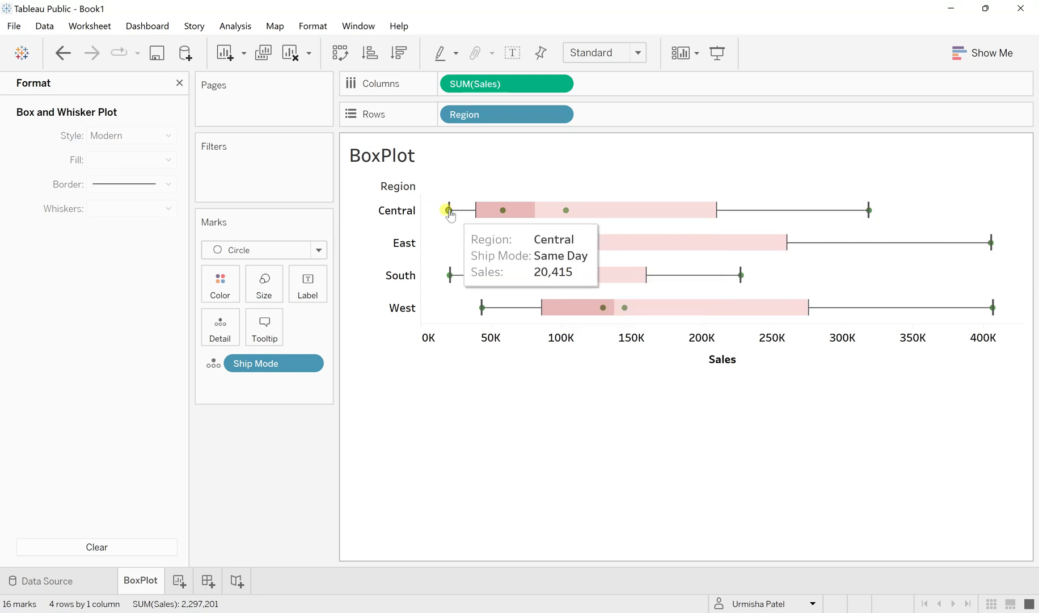
pyautogui.moveTo(584, 207)
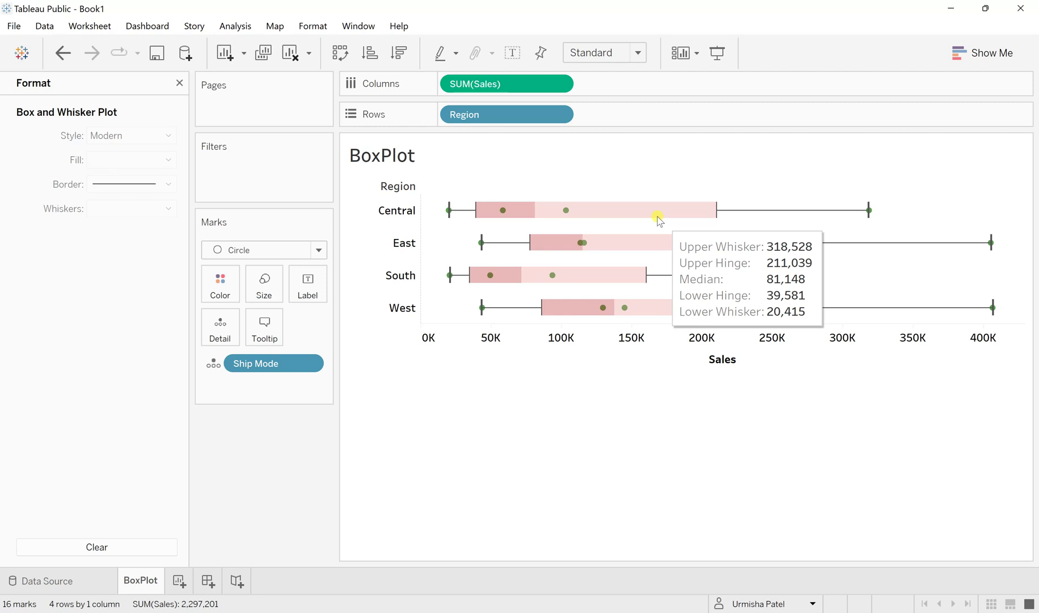
# Show the Show Me chart-type suggestions beside the Region box plot.
pyautogui.click(981, 52)
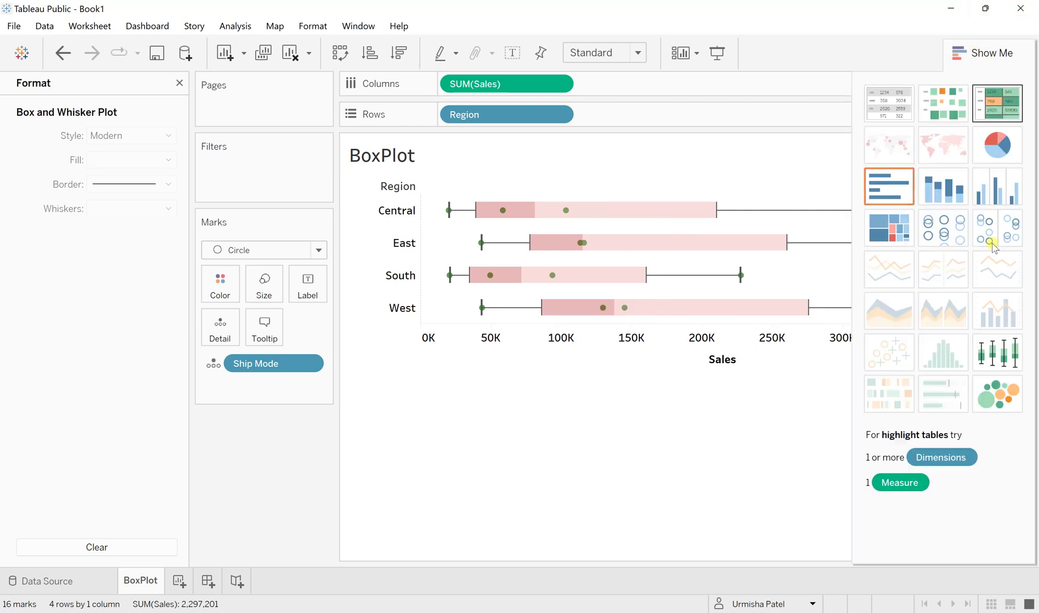